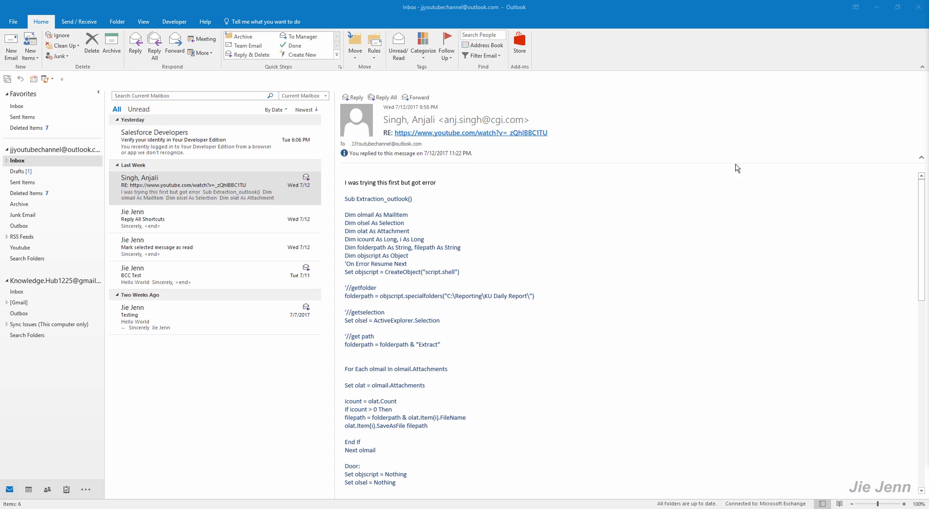
Open the Rules and Alerts manager from the File Info page in Outlook.
left_click(649, 214)
left_click(13, 21)
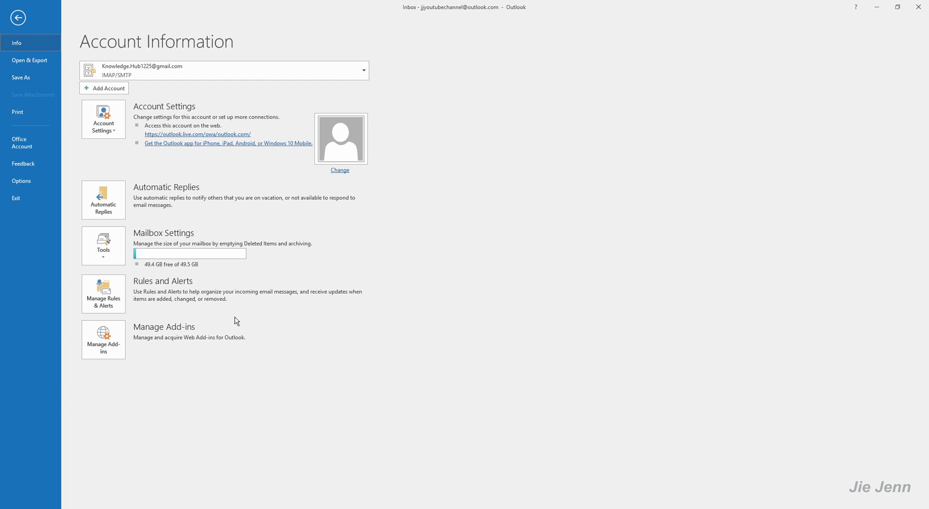
left_click(111, 310)
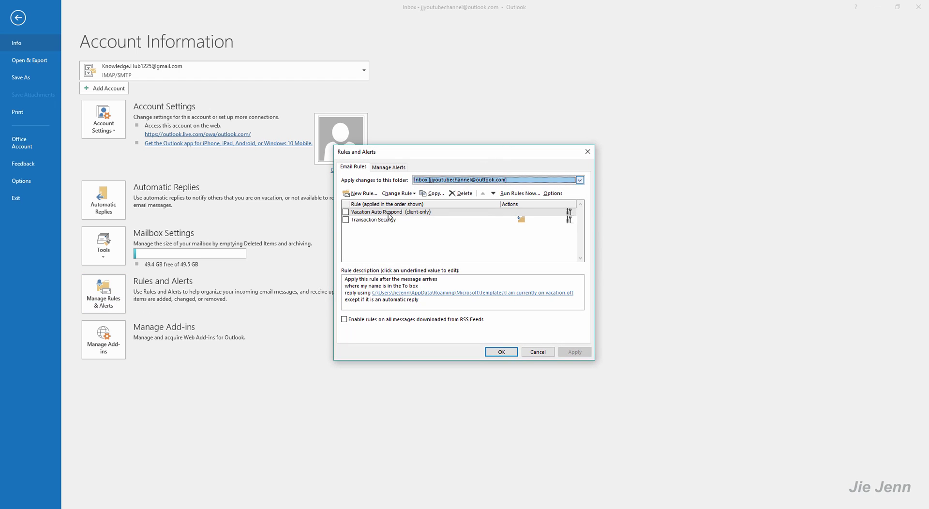
Start a blank rule for sent messages with no conditions and a 'Cc the message to people or public group' action.
left_click(359, 193)
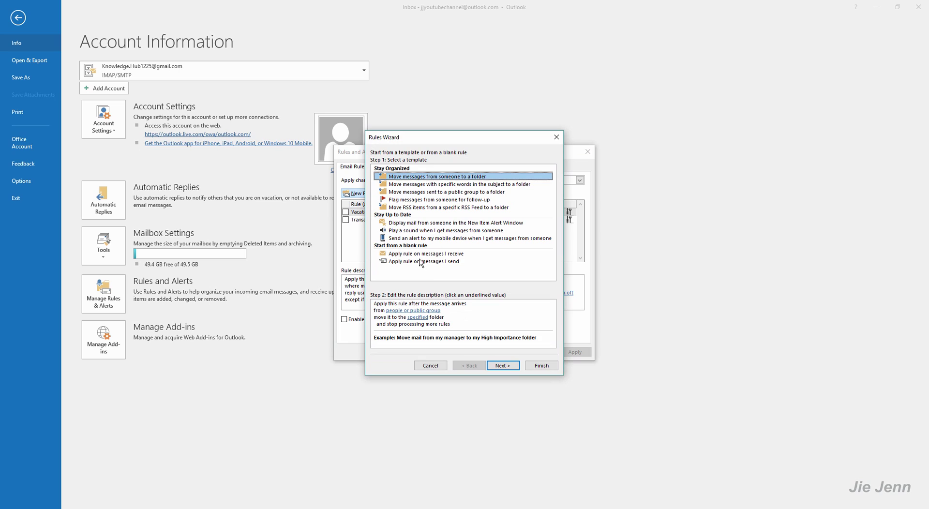
left_click(425, 262)
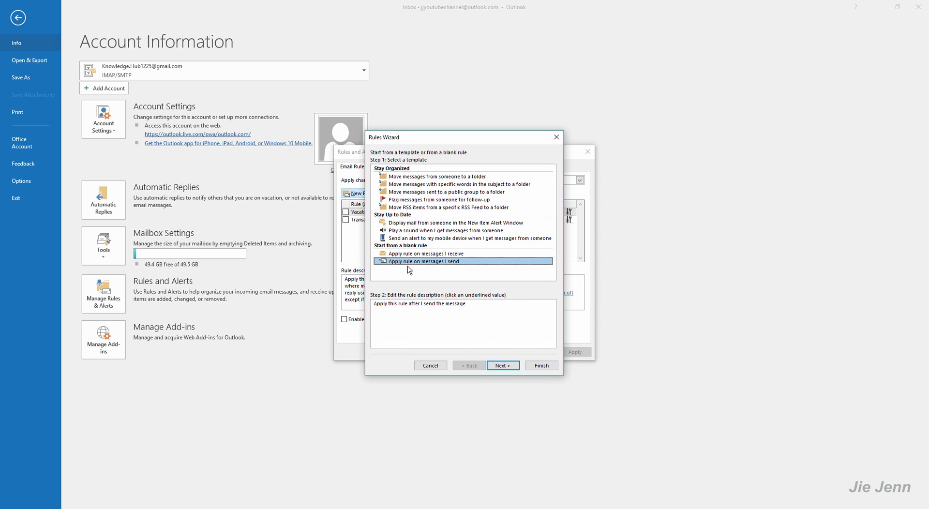
left_click(503, 366)
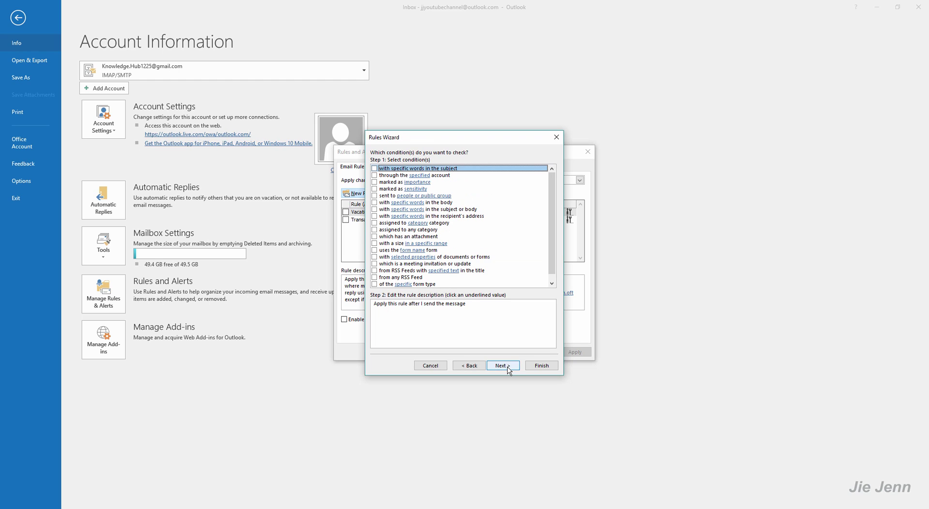
left_click(508, 369)
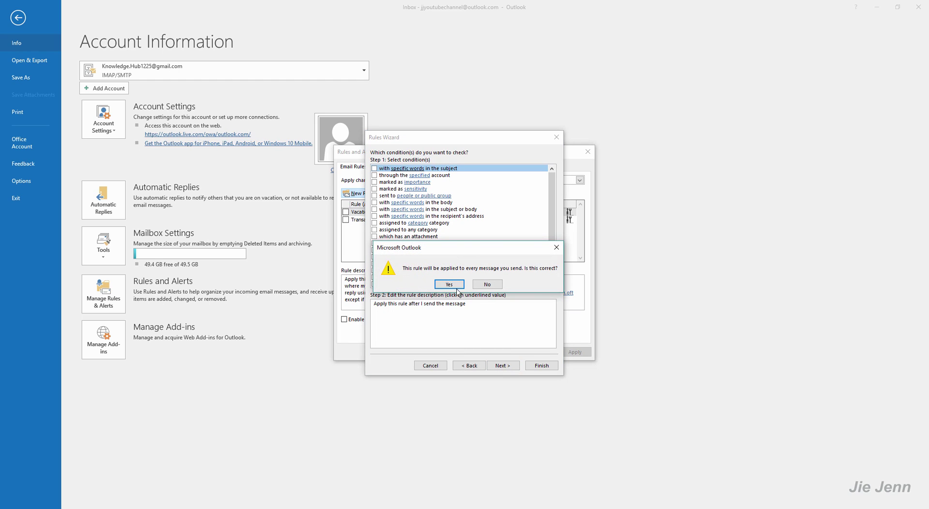
left_click(446, 285)
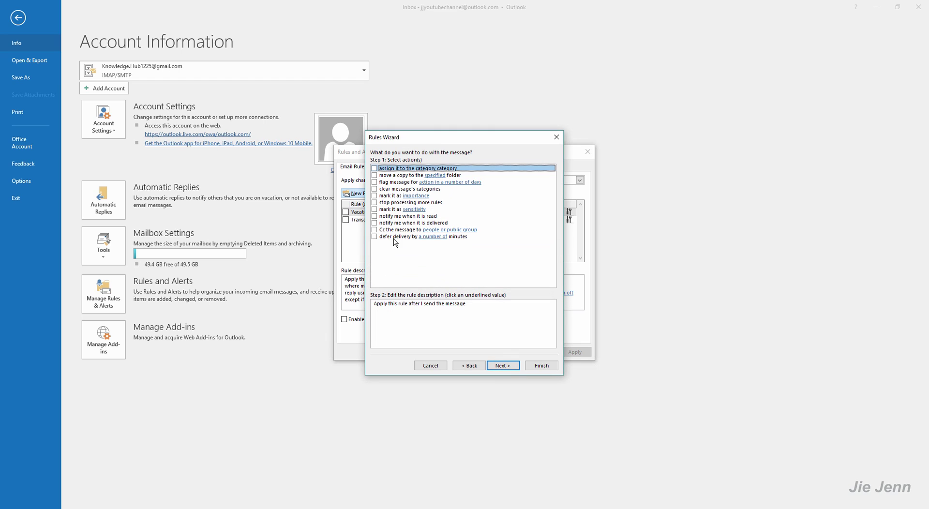
left_click(374, 230)
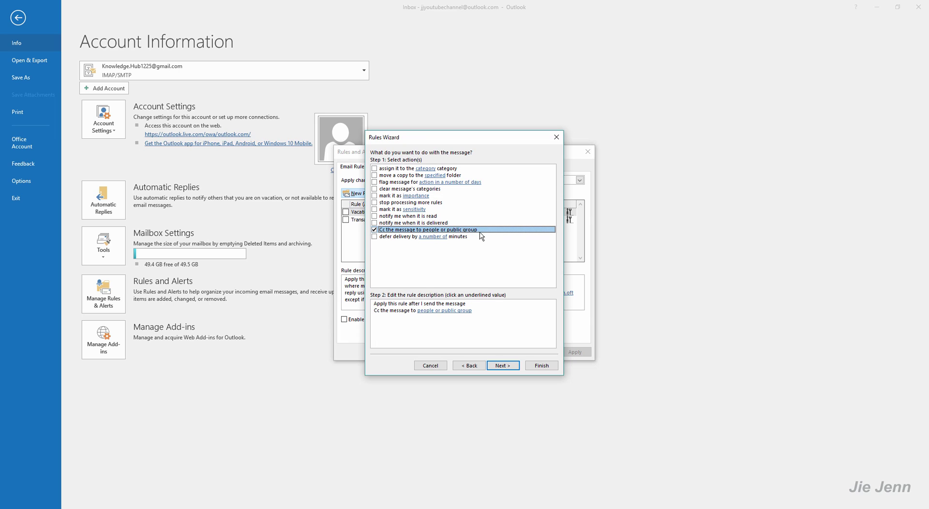
key("Tab")
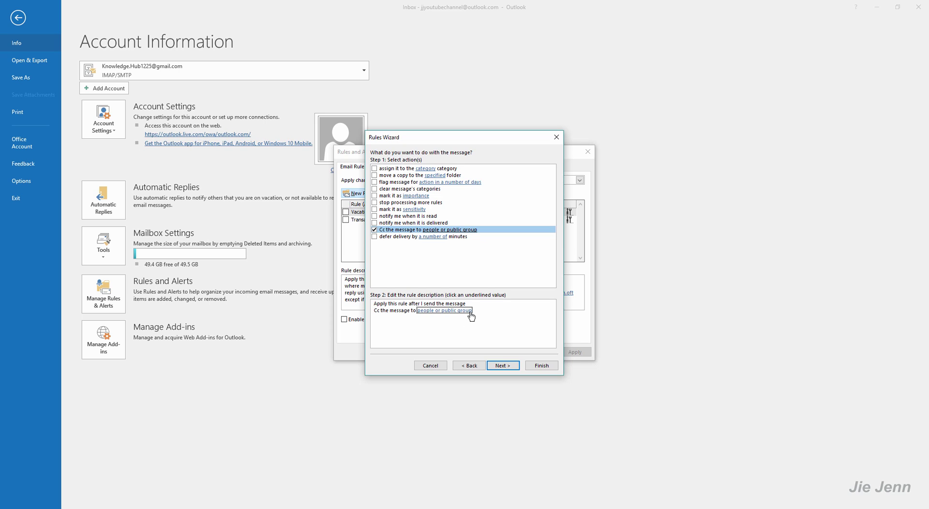
Enter the two Cc recipient e-mail addresses, separated by a semicolon, in the Rule Address dialog.
left_click(454, 311)
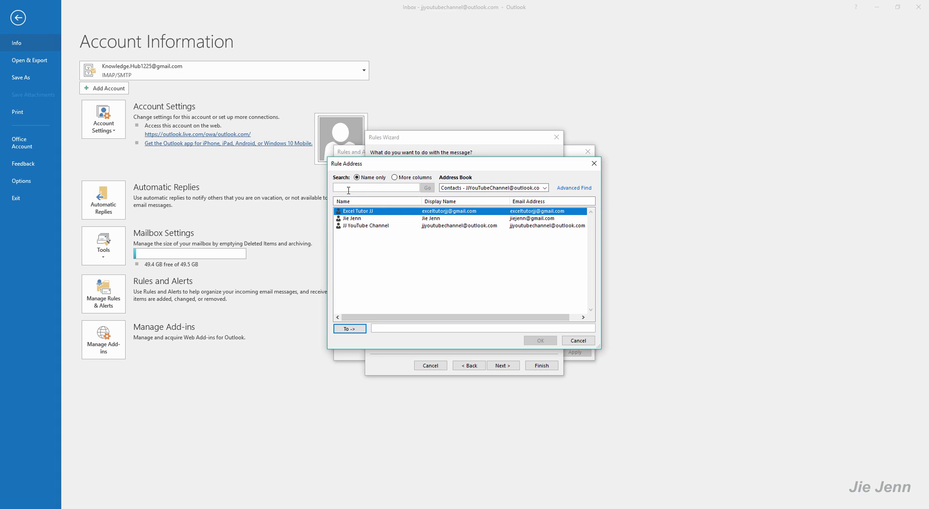
left_click(555, 309)
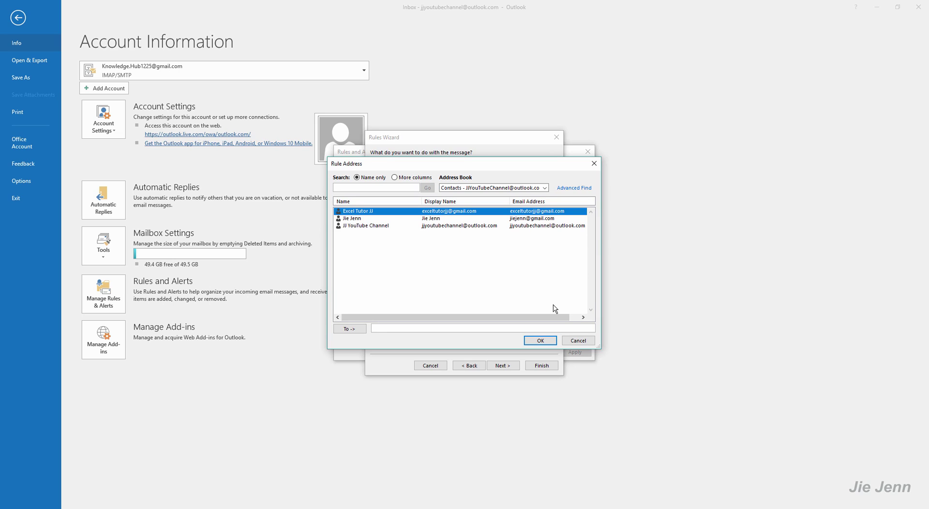
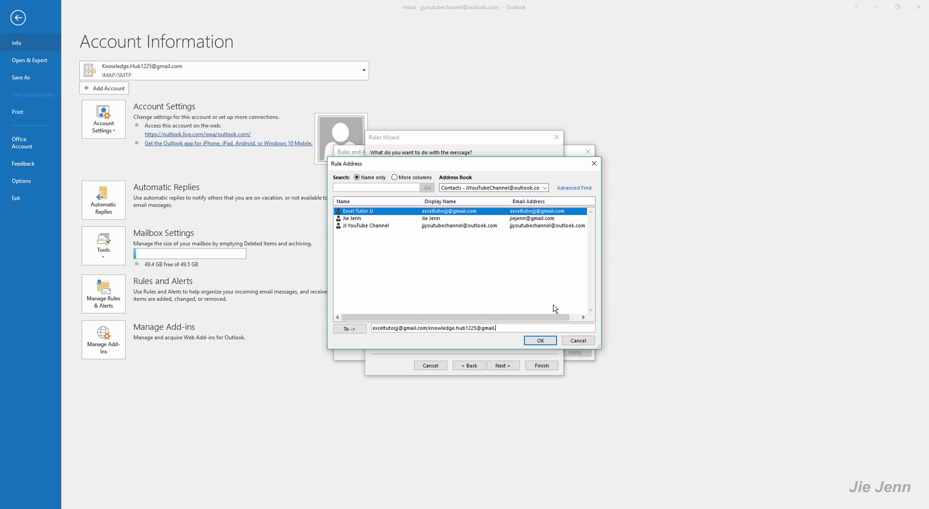
Confirm both Cc recipients and advance to the exceptions step, leaving all exceptions unchecked.
left_click(550, 342)
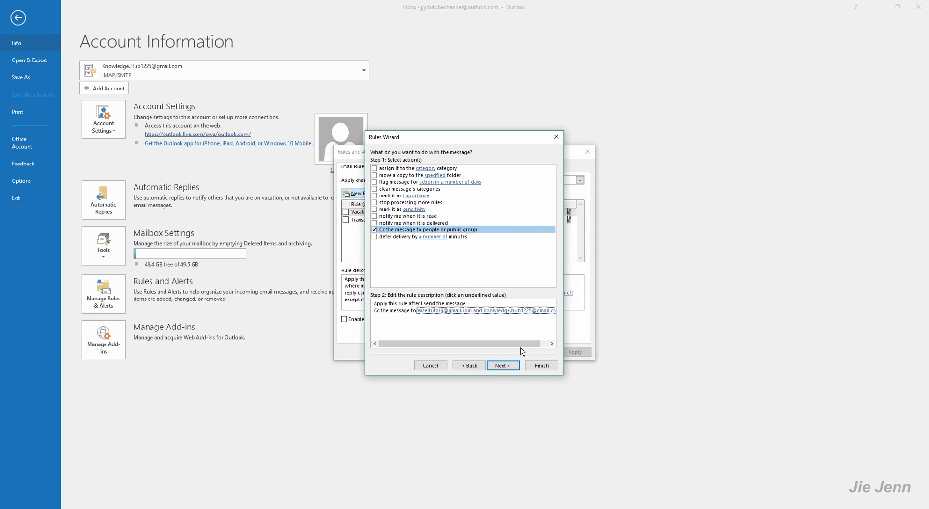
left_click(507, 367)
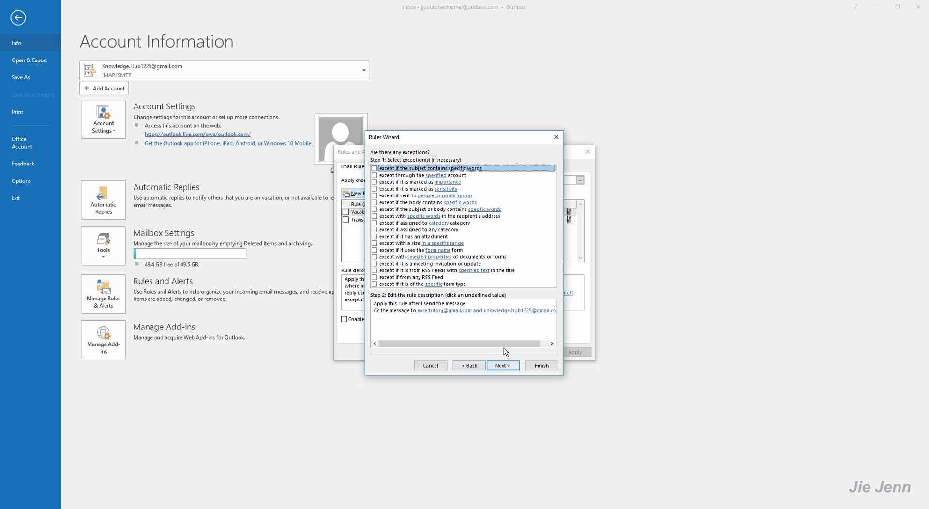
left_click(475, 300)
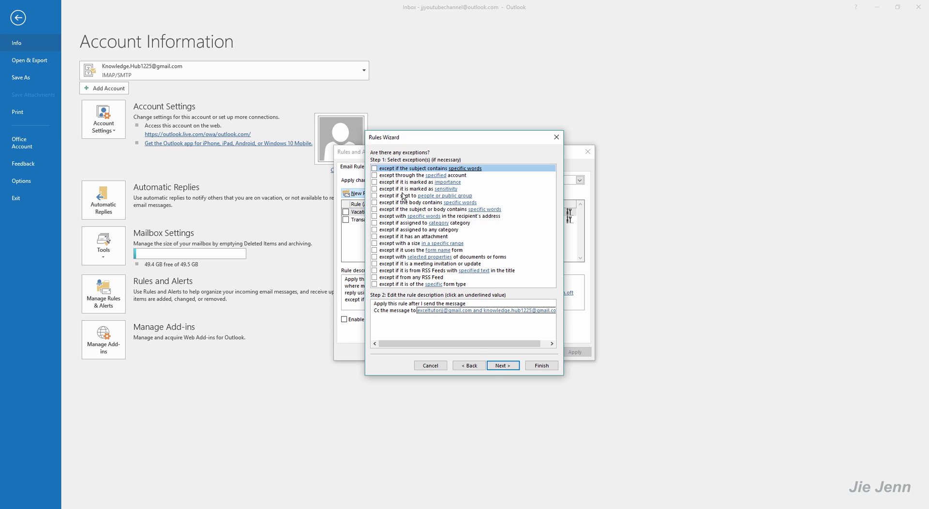
Skip the exceptions and rename the rule to 'Automatically CC Email'.
left_click(500, 365)
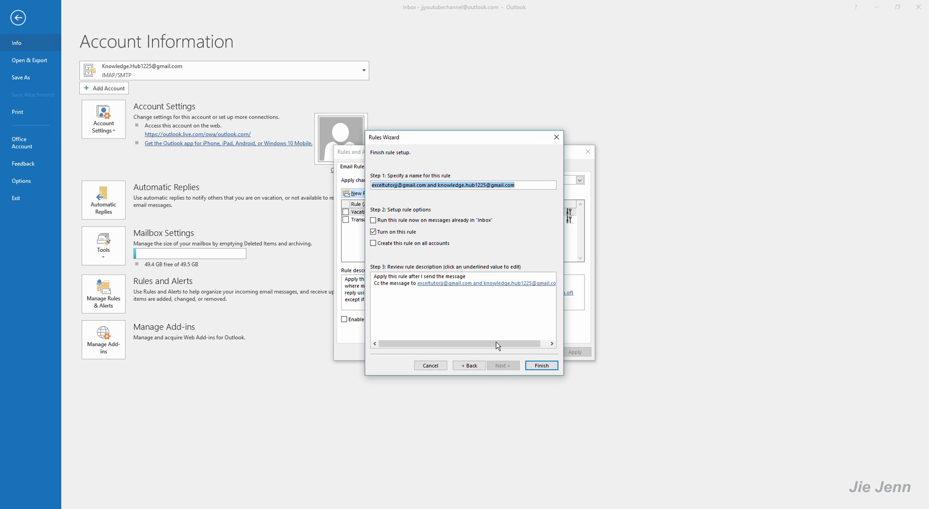
left_click_drag(531, 185, 189, 166)
type("Automa")
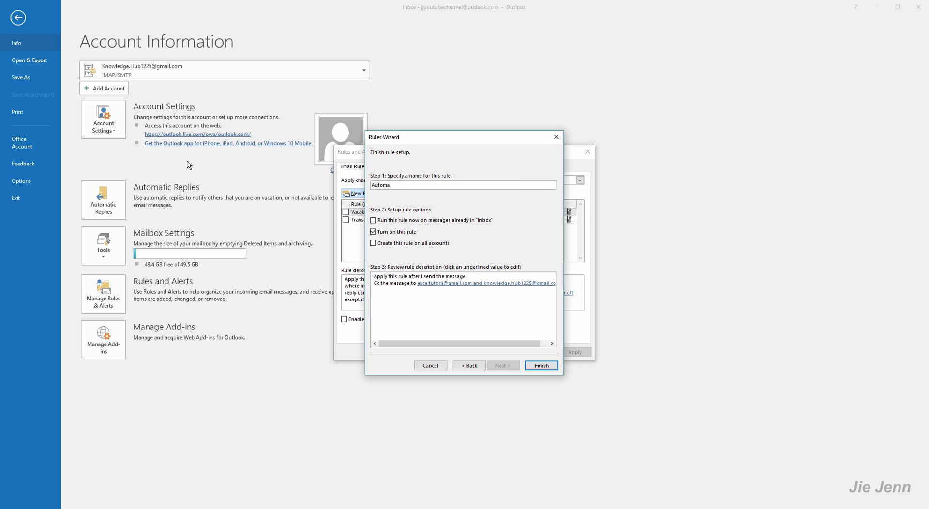
type("tically CC Email")
Finish the rule, accept the client-only warning, apply it, and return to the Inbox.
left_click(539, 365)
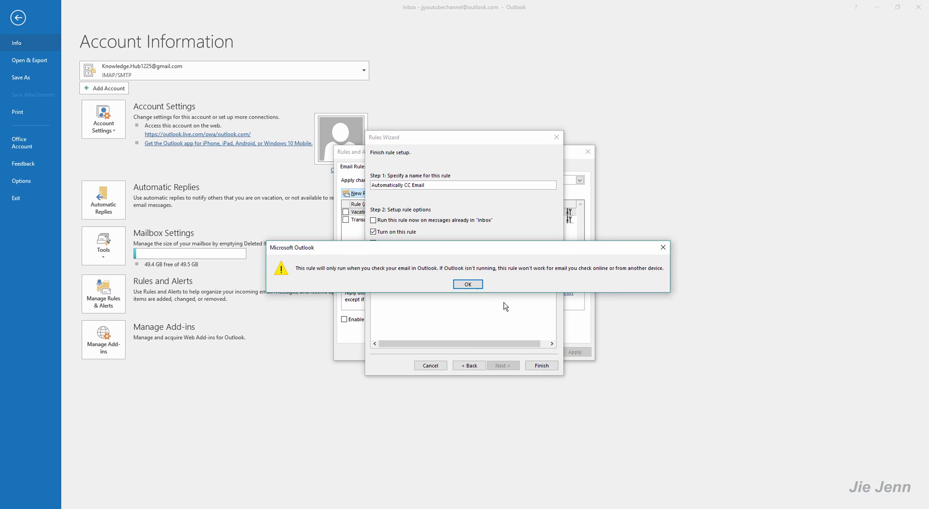
left_click(470, 286)
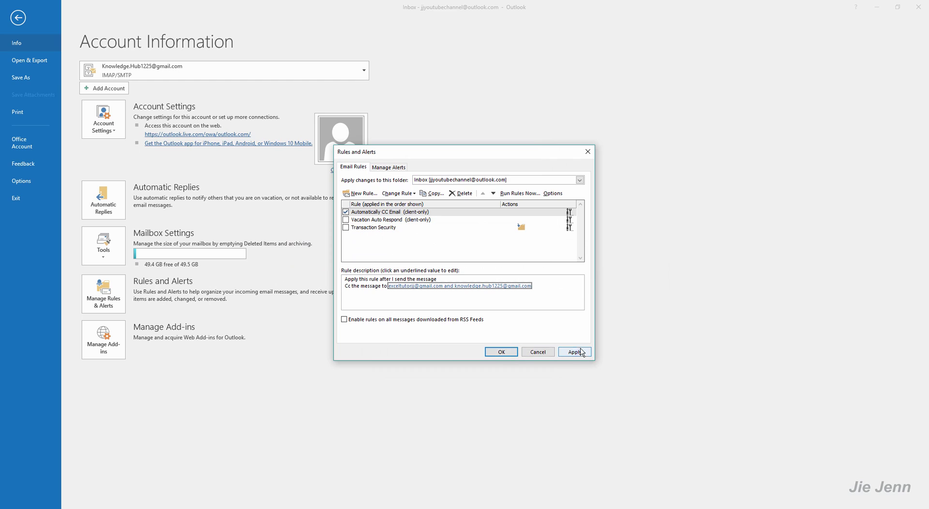
left_click(493, 353)
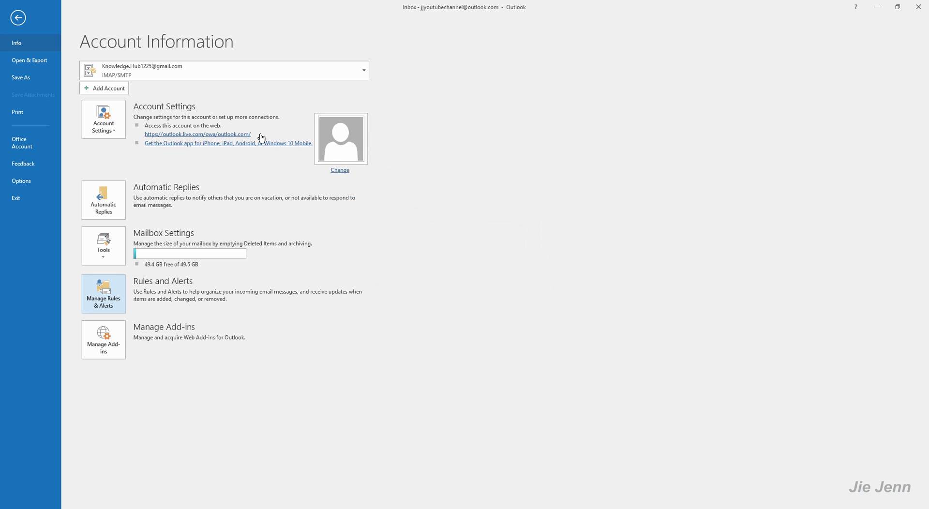
left_click(22, 16)
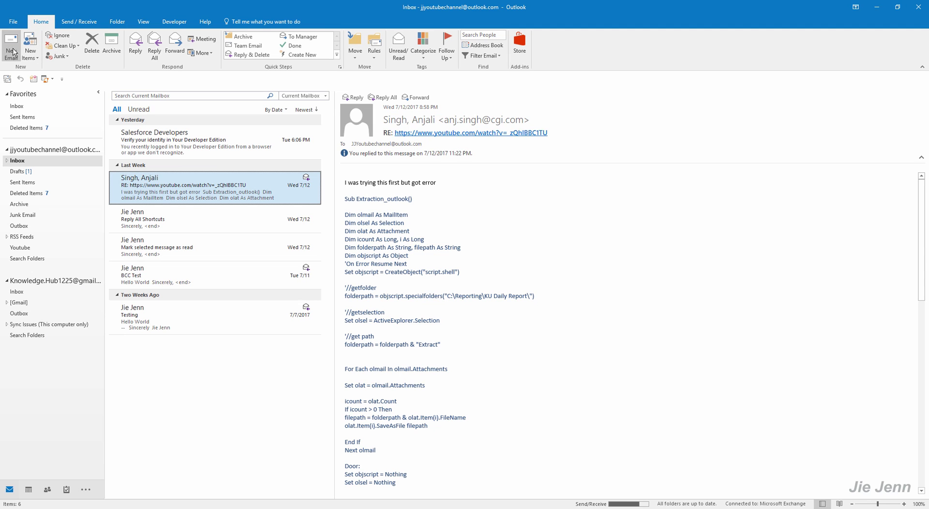
Send yourself a test email with subject 'CC Testing' and body 'CC Testing body'.
left_click(10, 46)
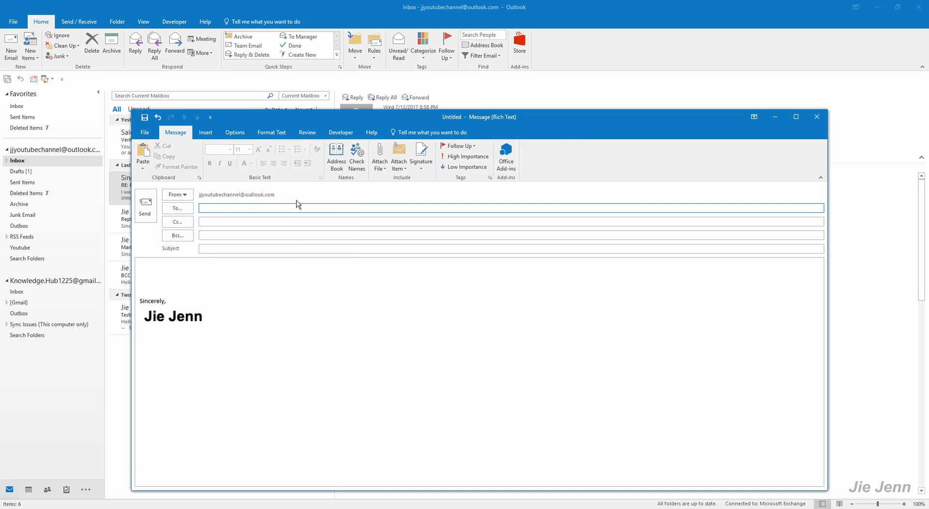
type("jj")
key("Tab")
key("Tab")
key("Tab")
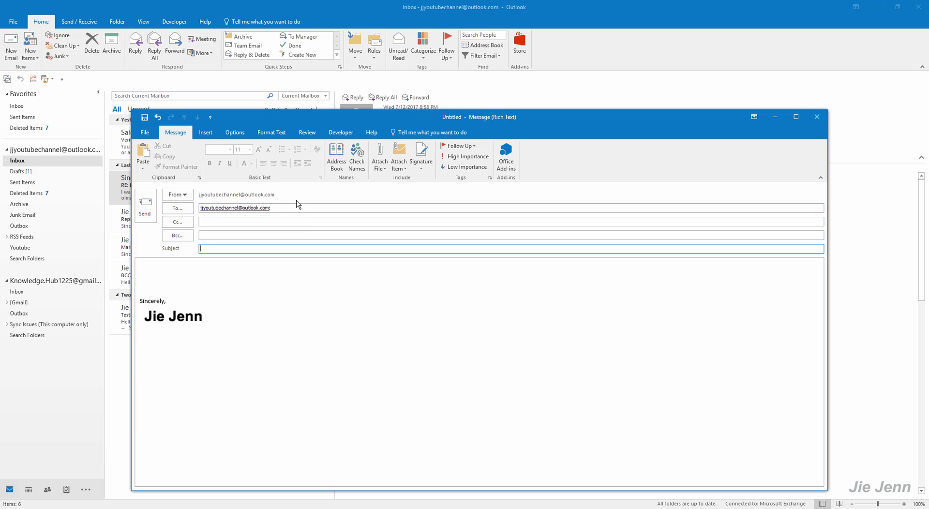
type("Au")
type("C Testing")
key("Tab")
type("CC Testing body")
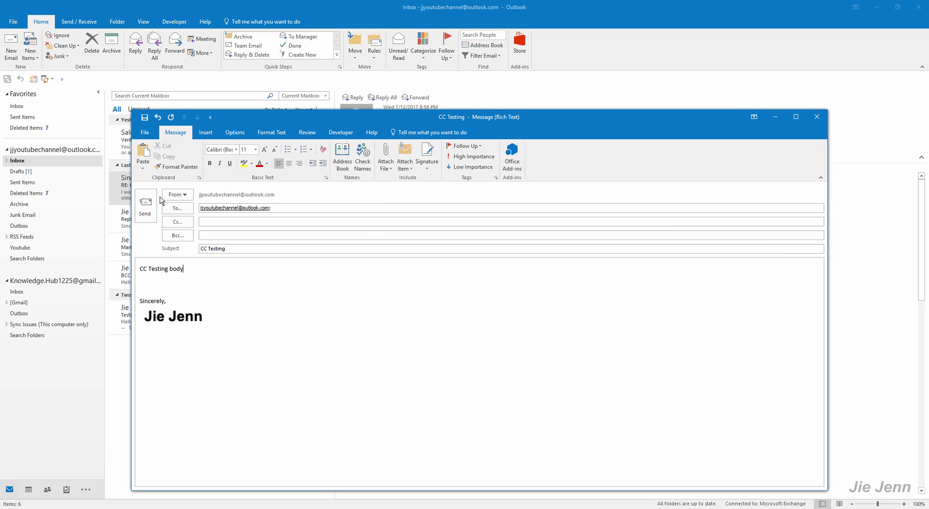
left_click(146, 205)
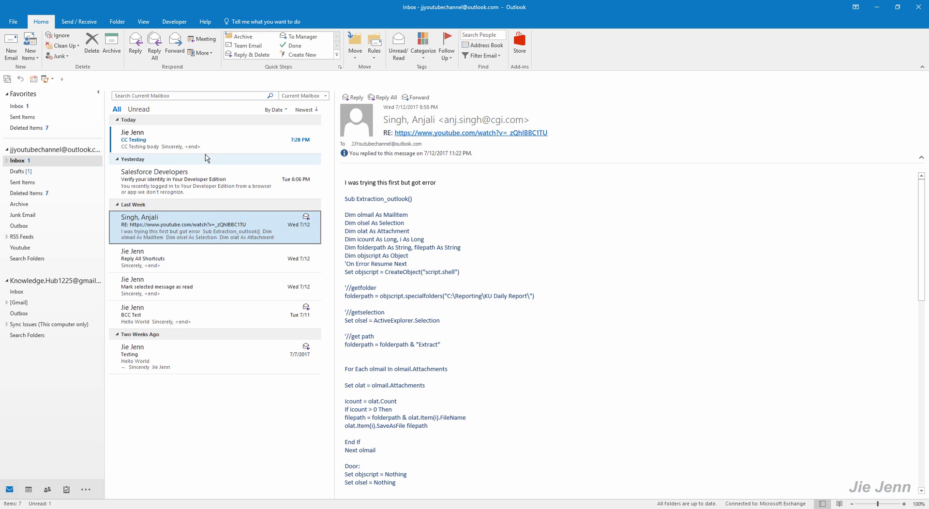
Open the received 'CC Testing' message to confirm both rule addresses appear on its Cc line.
left_click(207, 145)
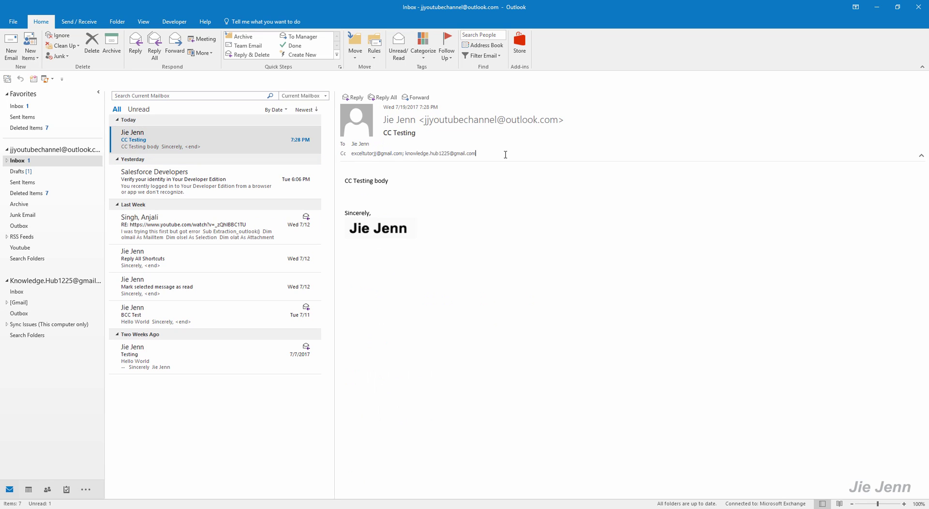